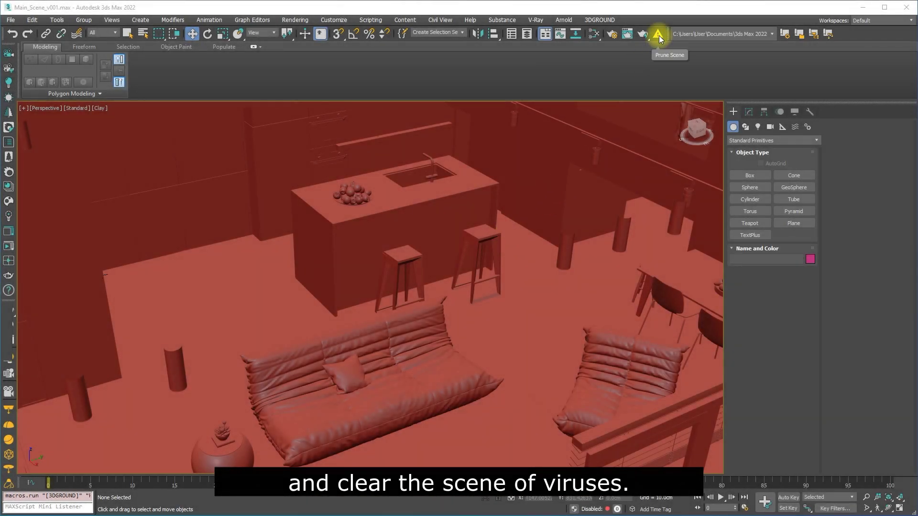
# Step: Run Prune Scene with Check All on the kitchen scene, then re-run the cleanup twice to confirm
pyautogui.click(658, 35)
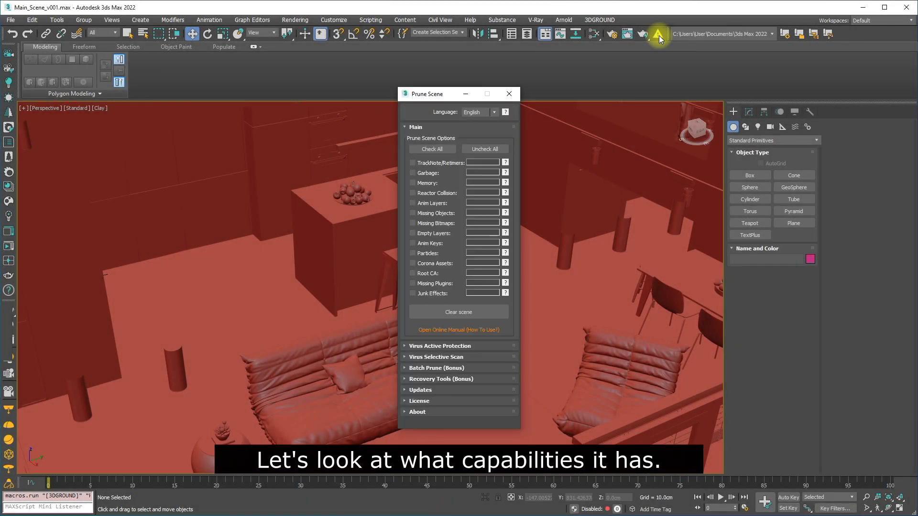
pyautogui.click(432, 150)
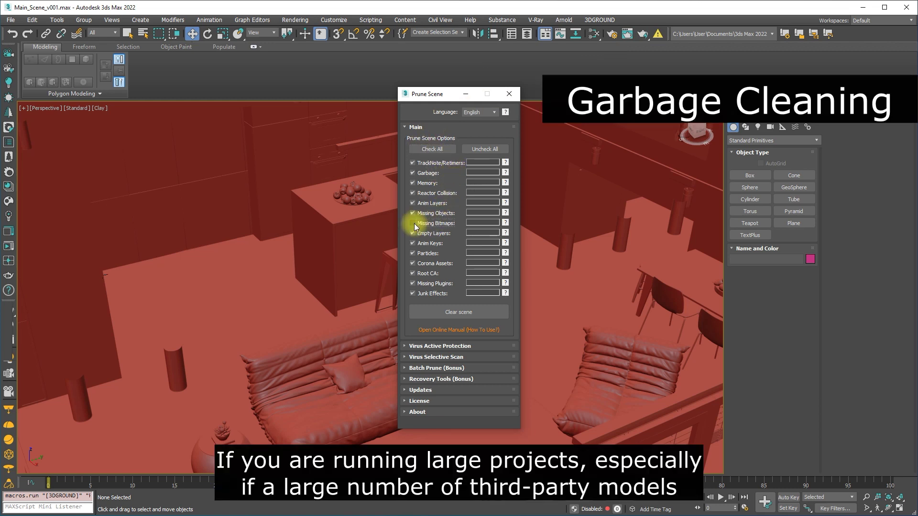
pyautogui.click(458, 317)
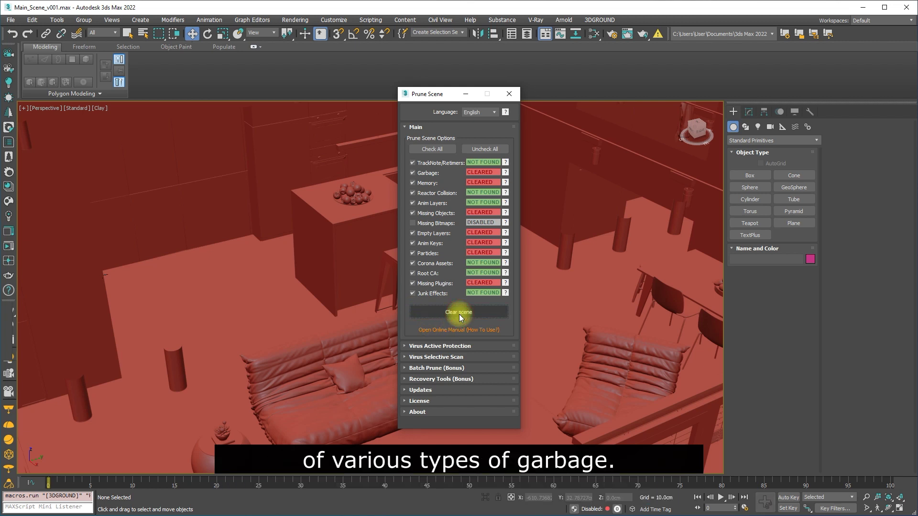
pyautogui.click(458, 312)
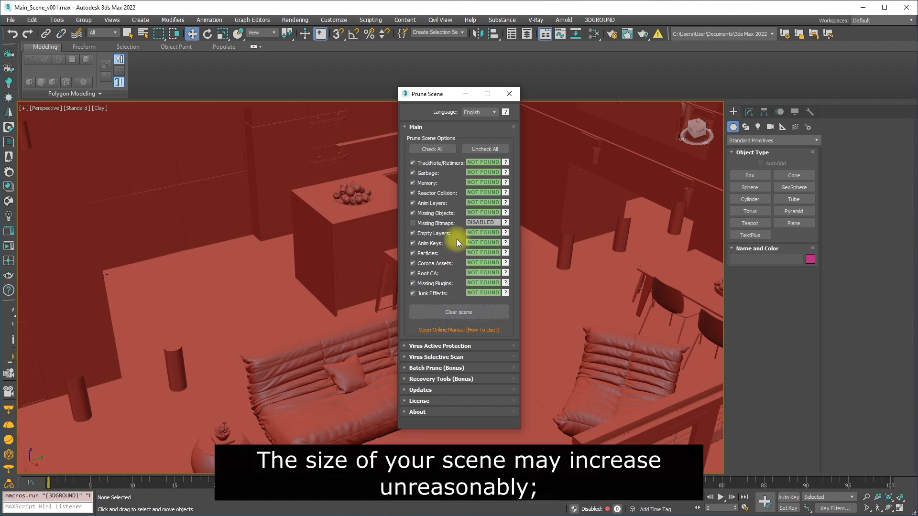
pyautogui.click(461, 315)
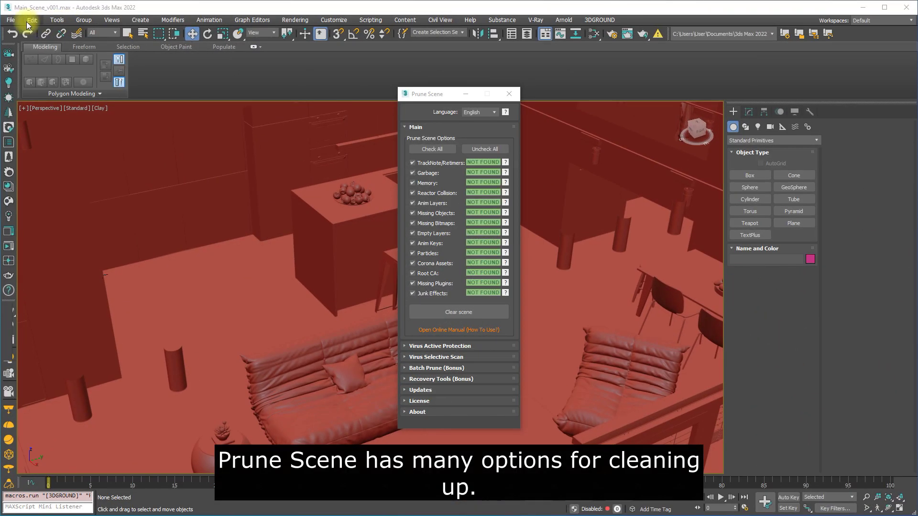
# Step: Save the pruned Main_Scene_v001.max with File > Save
pyautogui.click(9, 21)
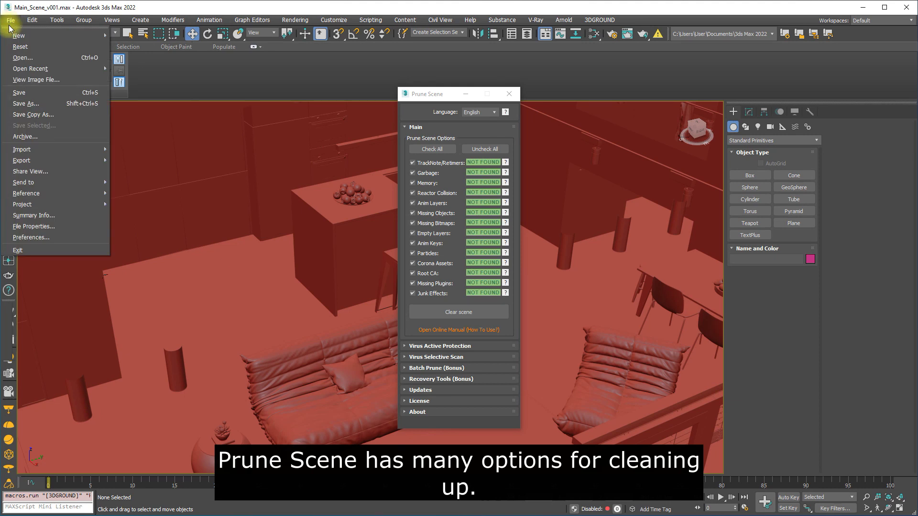
pyautogui.click(42, 95)
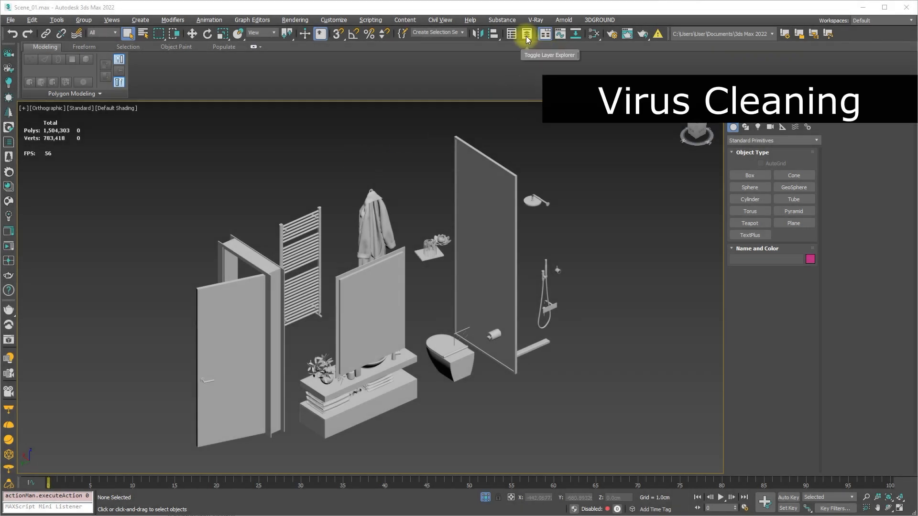
# Step: Show the Layer Explorer, expand layer 0 and select the oddly named helper object
pyautogui.click(526, 33)
pyautogui.click(742, 154)
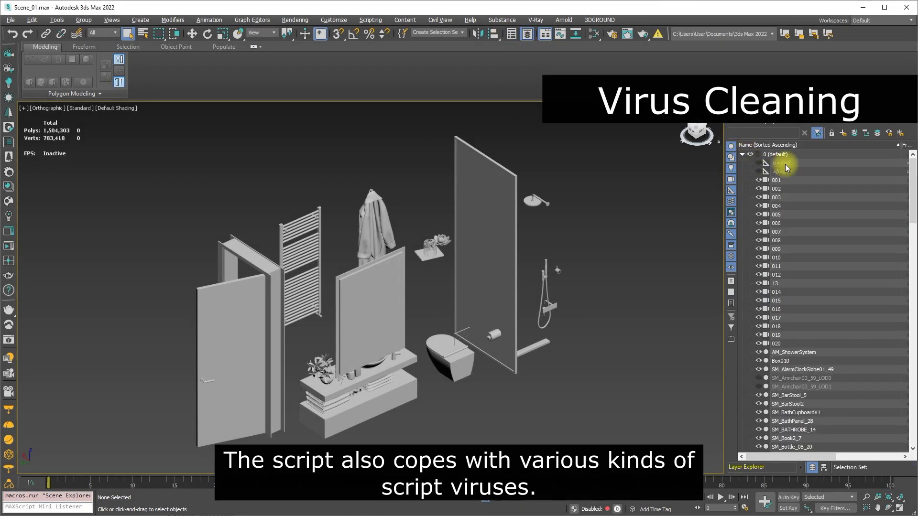
pyautogui.click(785, 172)
# Step: Enable Prune Scene's Virus Active Protection, dismiss the virus-removed notice, and close the tool
pyautogui.click(658, 34)
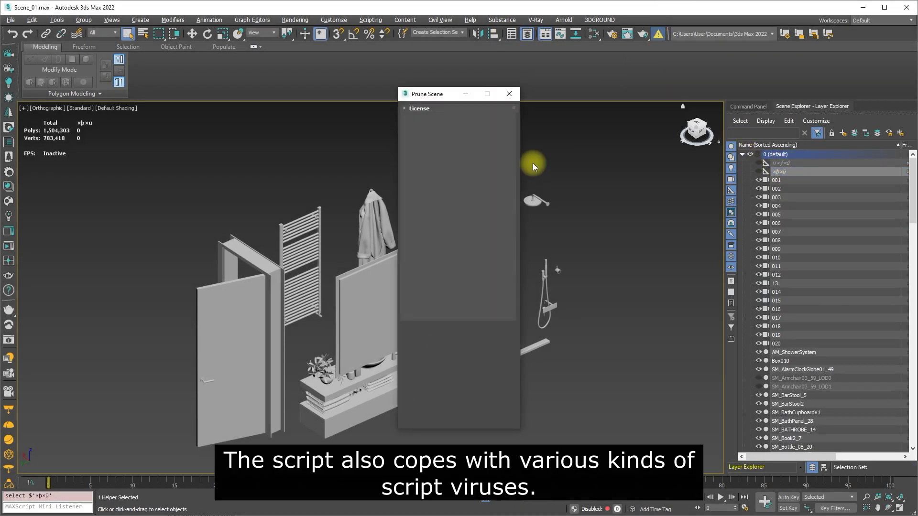
pyautogui.click(433, 345)
pyautogui.click(449, 212)
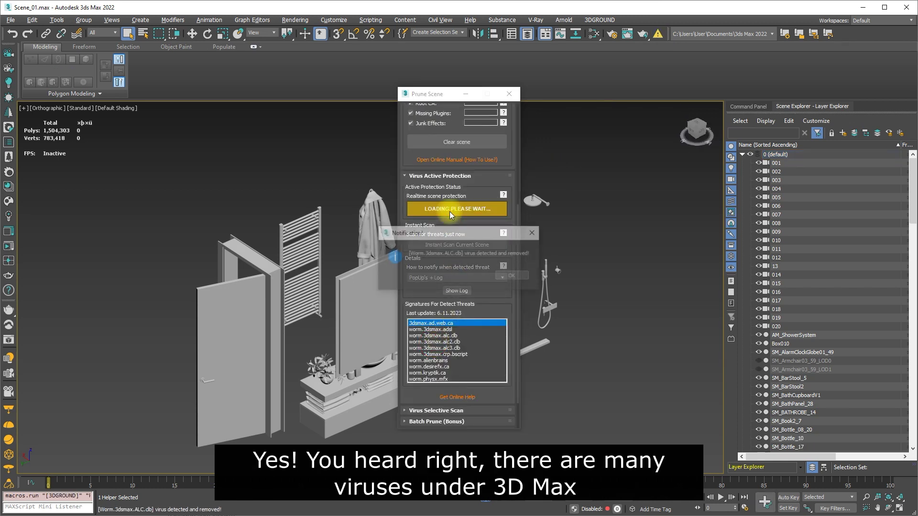
pyautogui.click(513, 276)
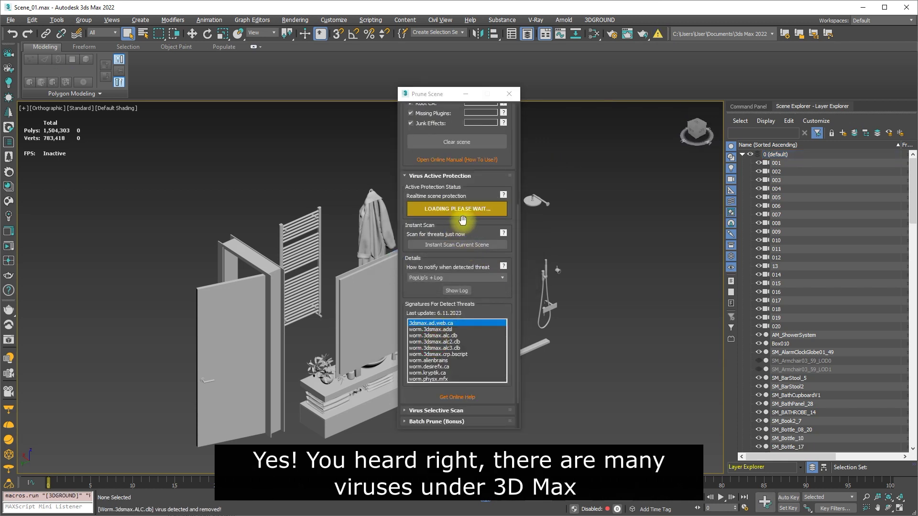
pyautogui.moveTo(443, 95); pyautogui.dragTo(435, 117)
pyautogui.click(501, 116)
pyautogui.moveTo(909, 195); pyautogui.dragTo(913, 230)
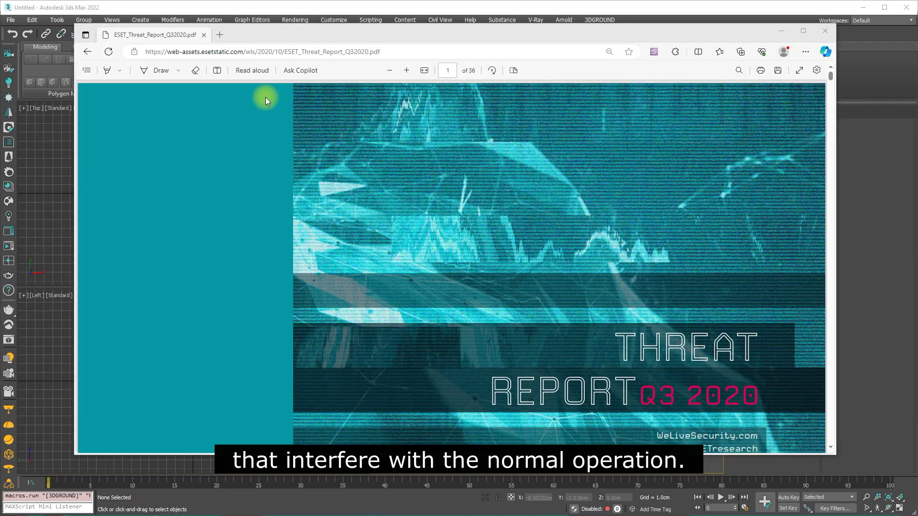
# Step: Scroll the ESET Q3 2020 threat report down to page 7, Malicious 3ds MAXScripts
pyautogui.click(382, 51)
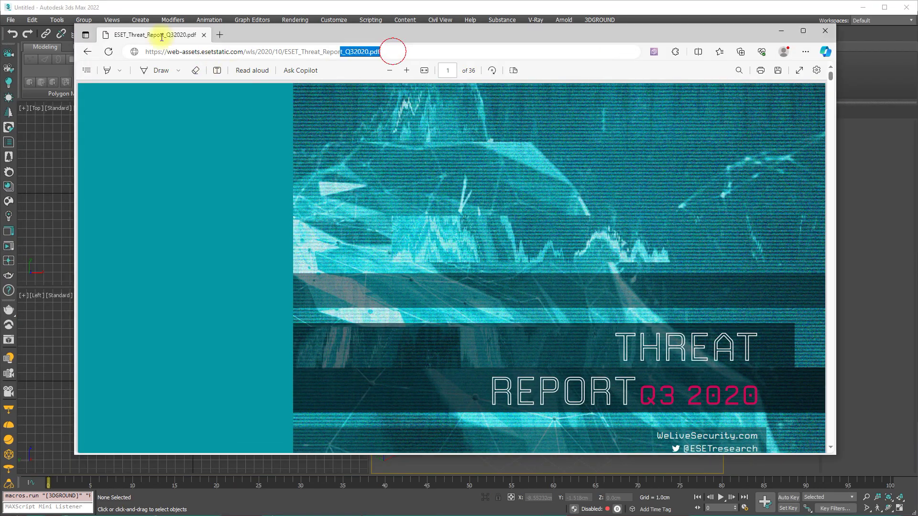
pyautogui.click(566, 200)
pyautogui.scroll(-20, 567, 199)
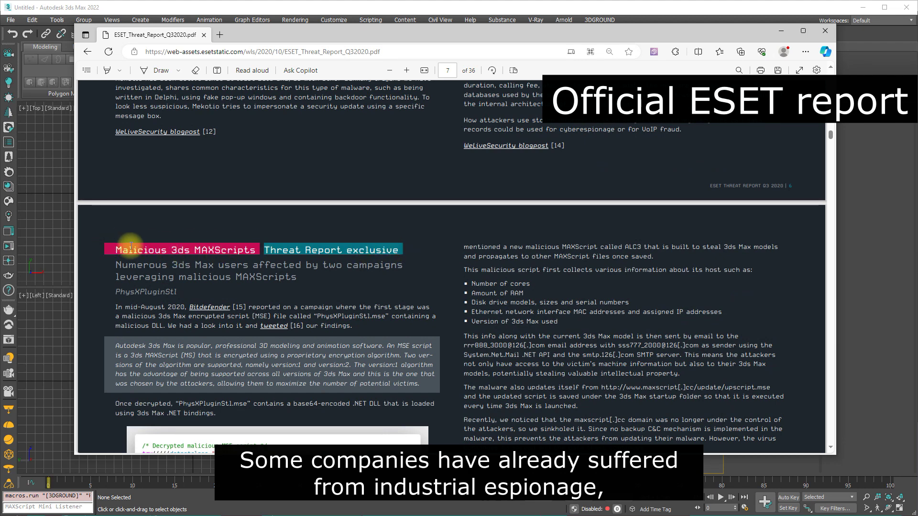
pyautogui.scroll(-1, 129, 244)
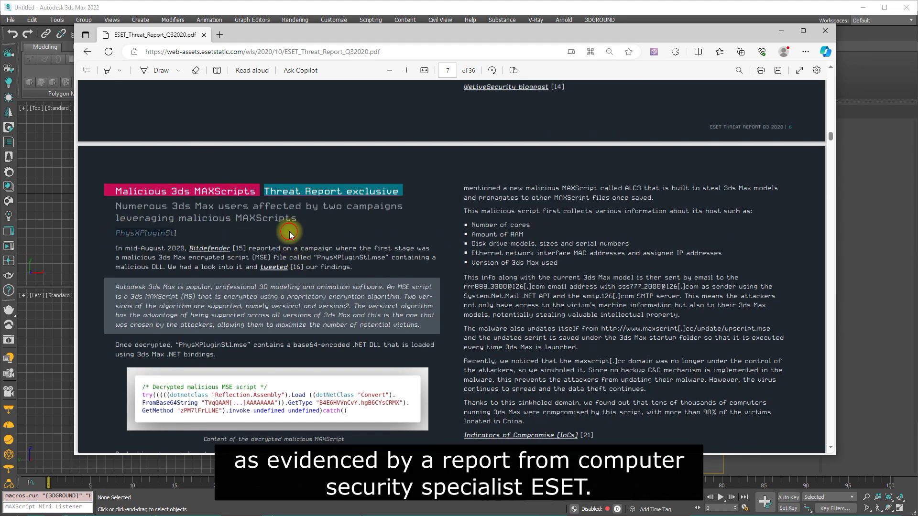
pyautogui.scroll(-2, 289, 234)
pyautogui.scroll(-2, 171, 310)
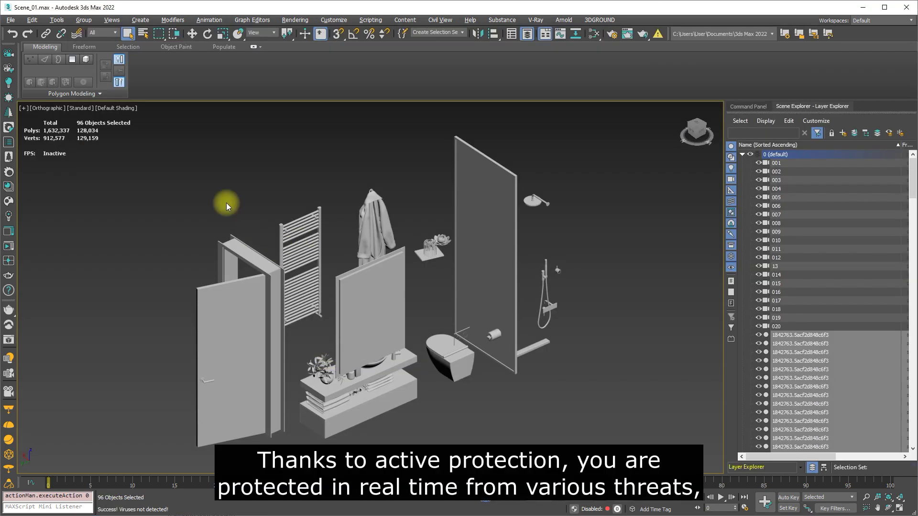
# Step: Merge all objects from infected ALC1.max, dismiss the virus-removed notice, and clear the selection
pyautogui.click(10, 20)
pyautogui.moveTo(91, 147)
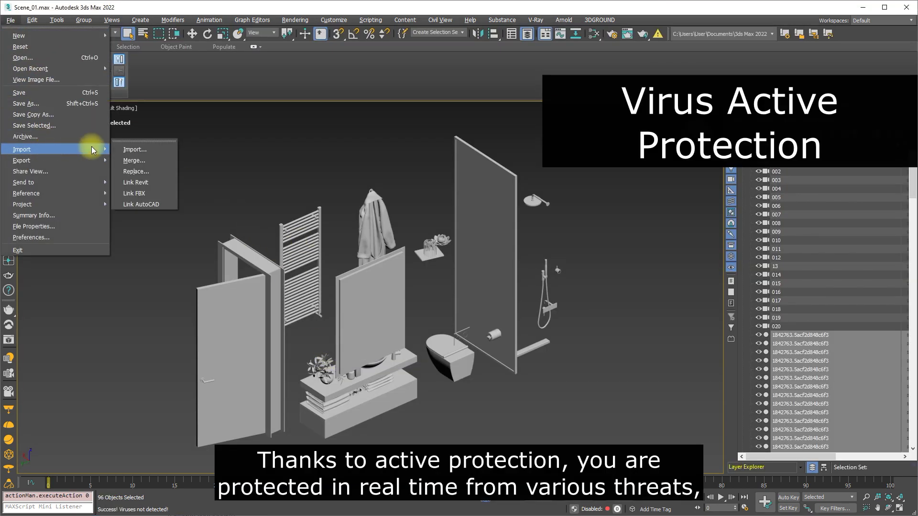
pyautogui.click(133, 163)
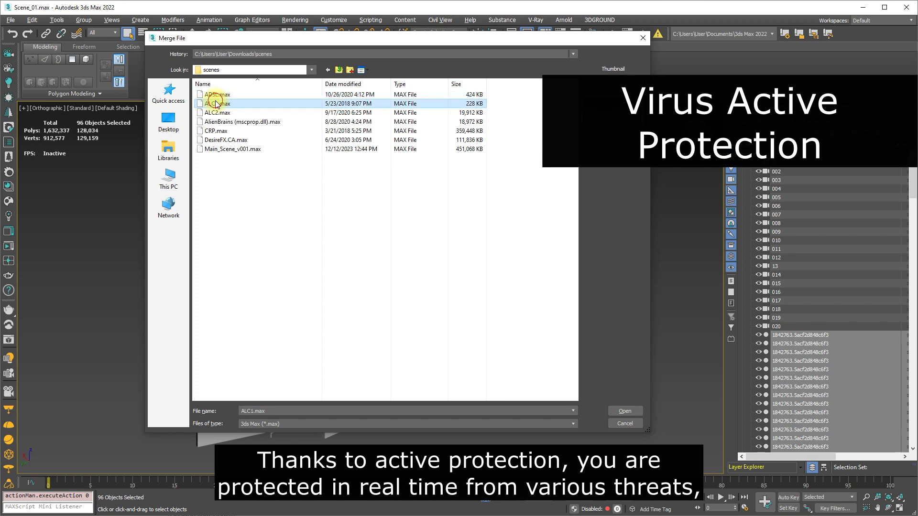
pyautogui.doubleClick(217, 97)
pyautogui.click(377, 324)
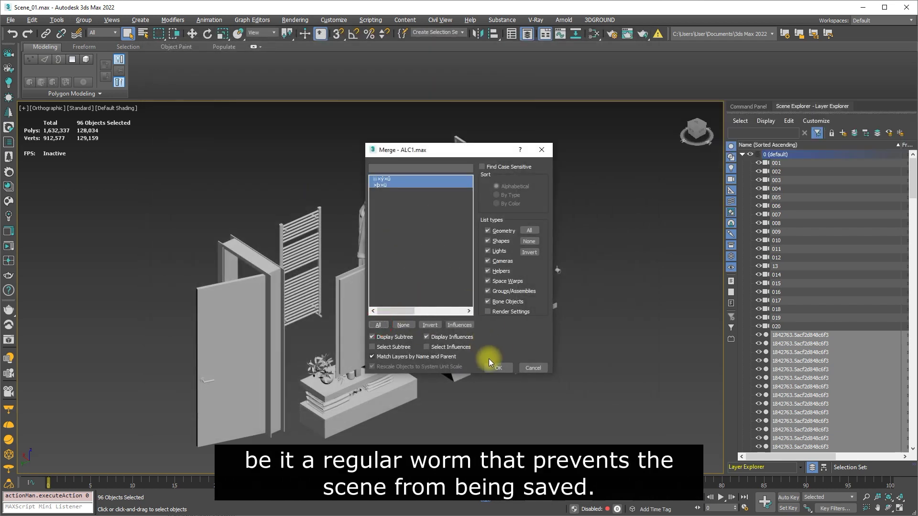
pyautogui.press('Return')
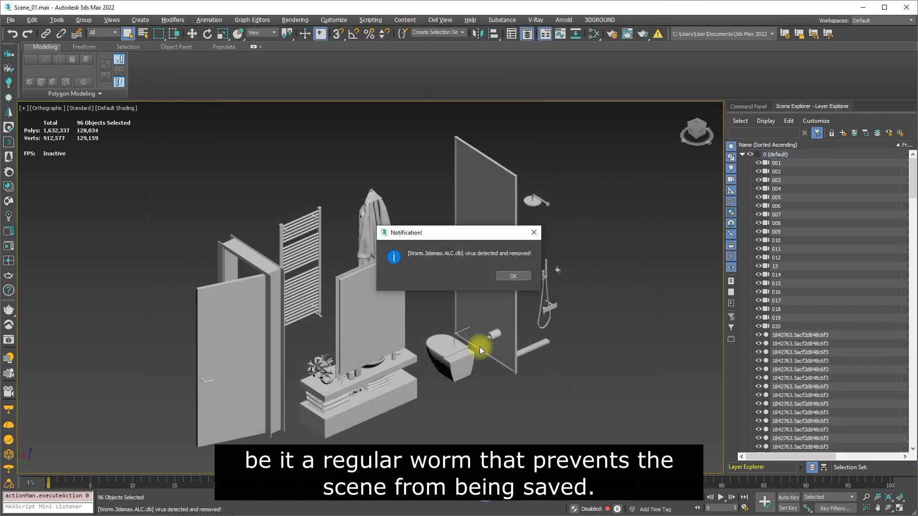
pyautogui.click(513, 276)
pyautogui.click(478, 262)
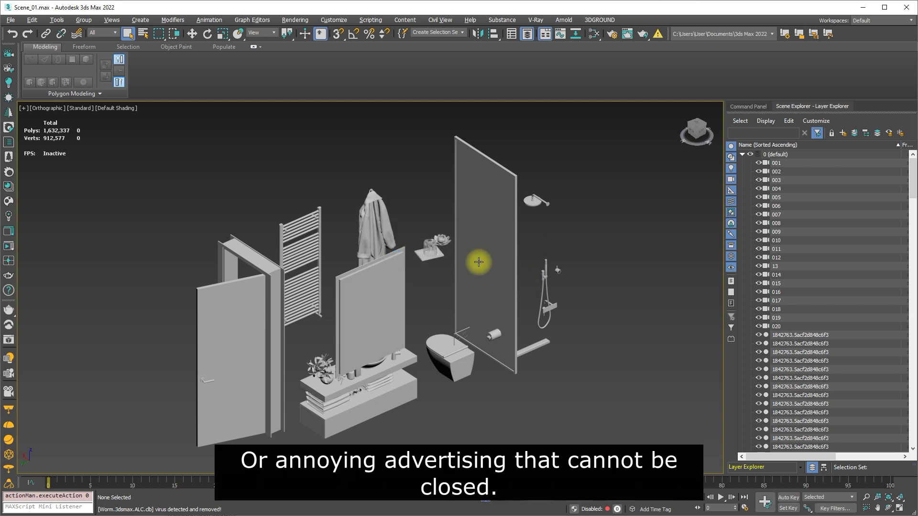
# Step: Merge Sphere001 from infected ADSL.max and dismiss the virus-removed notice
pyautogui.click(10, 20)
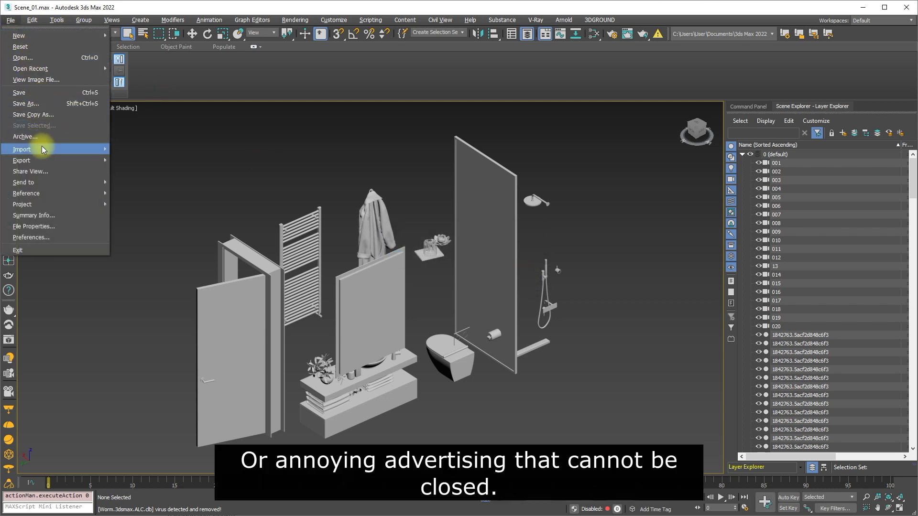
pyautogui.moveTo(57, 149)
pyautogui.click(134, 161)
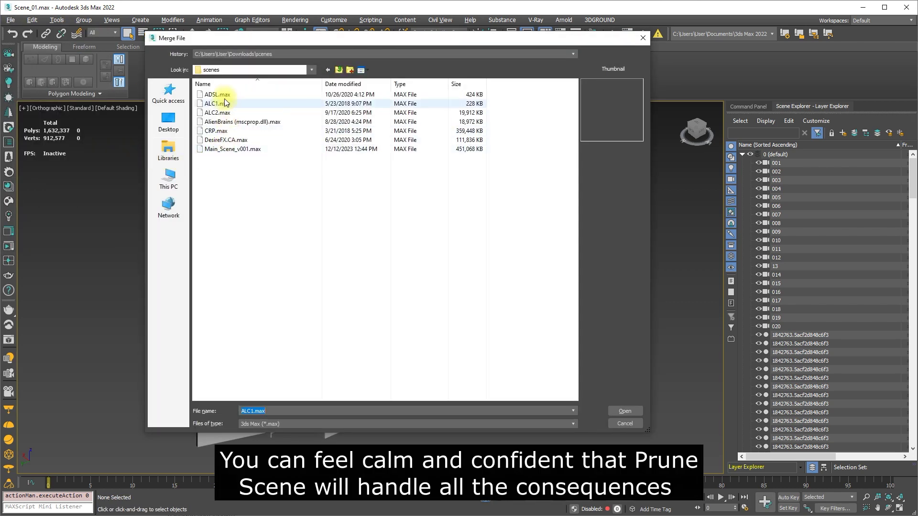
pyautogui.click(216, 95)
pyautogui.doubleClick(217, 95)
pyautogui.click(378, 325)
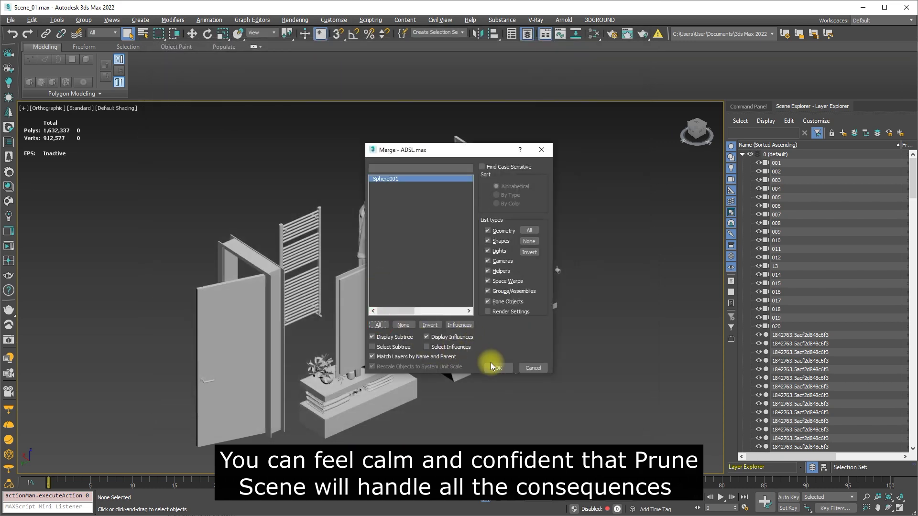
pyautogui.click(497, 366)
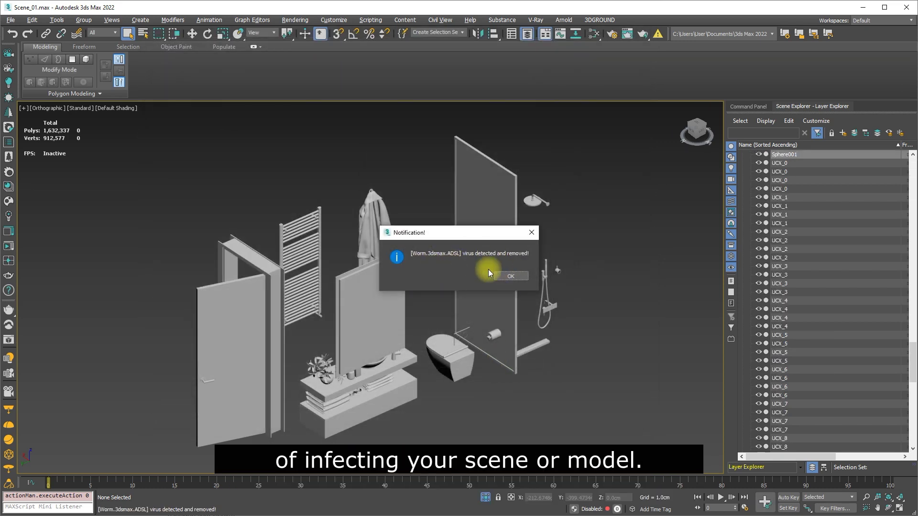
pyautogui.click(510, 276)
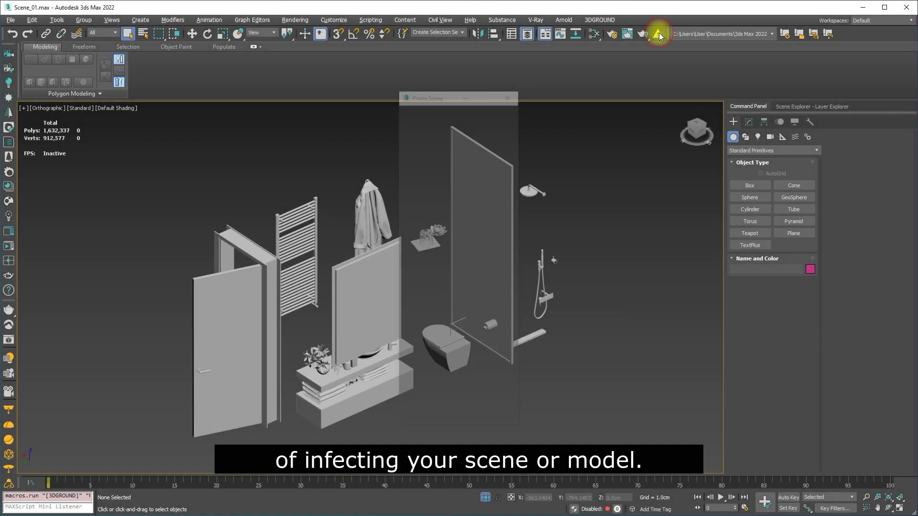
# Step: Run a Virus Selective Scan with C:\ chosen as the target folder
pyautogui.click(435, 357)
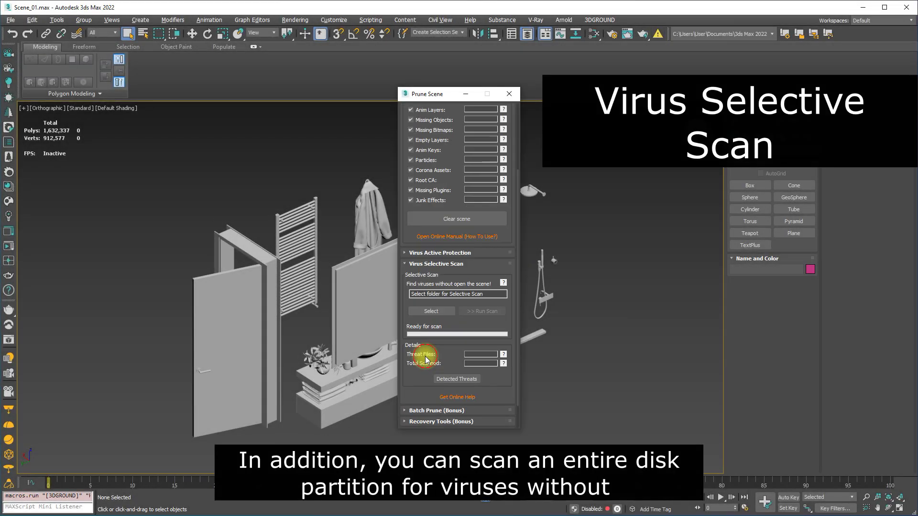
pyautogui.click(431, 311)
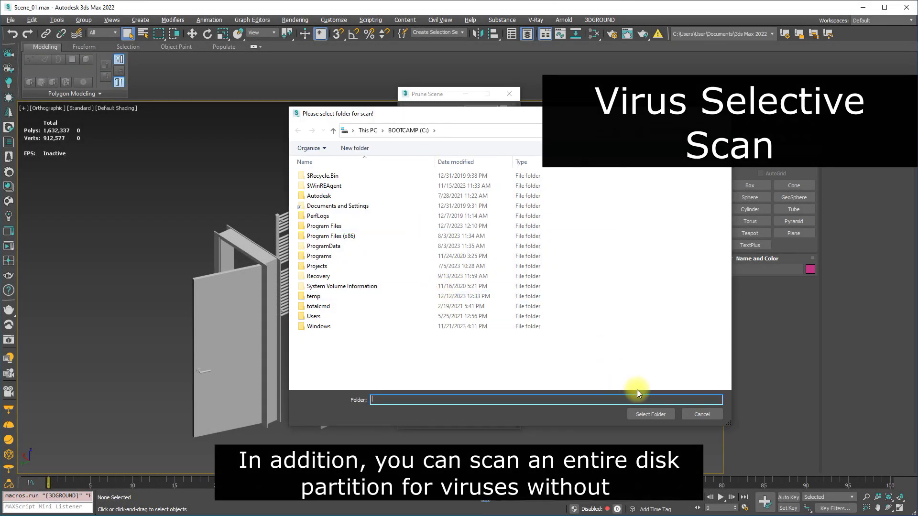
pyautogui.click(643, 410)
pyautogui.click(480, 311)
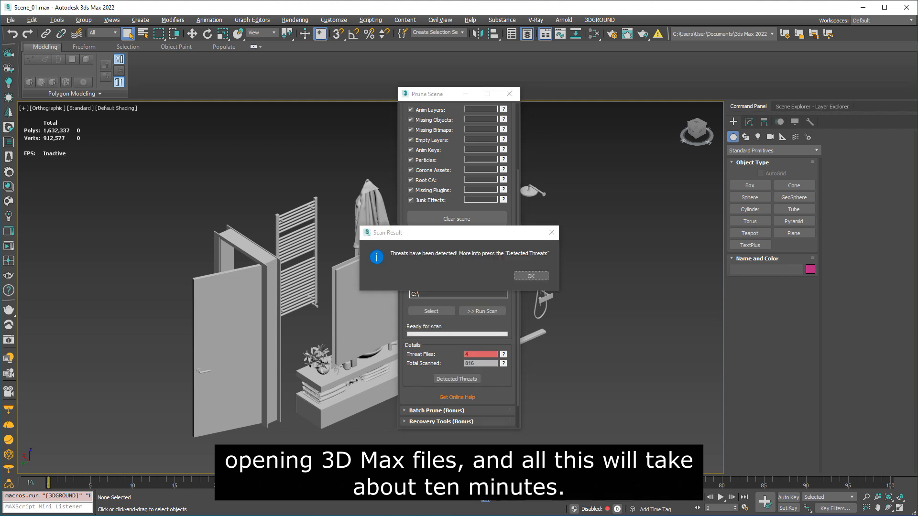
# Step: Batch-disinfect the four detected infected files from the scan results and confirm with Yes
pyautogui.click(532, 276)
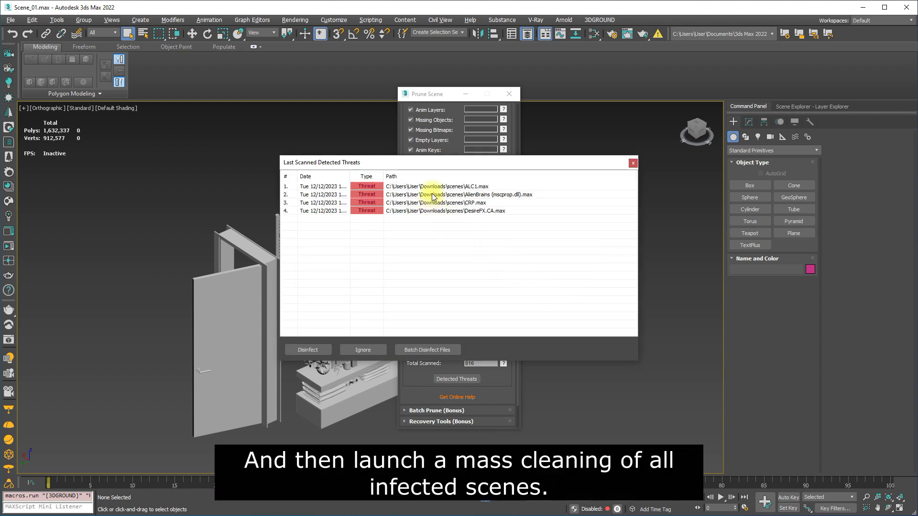
pyautogui.click(427, 351)
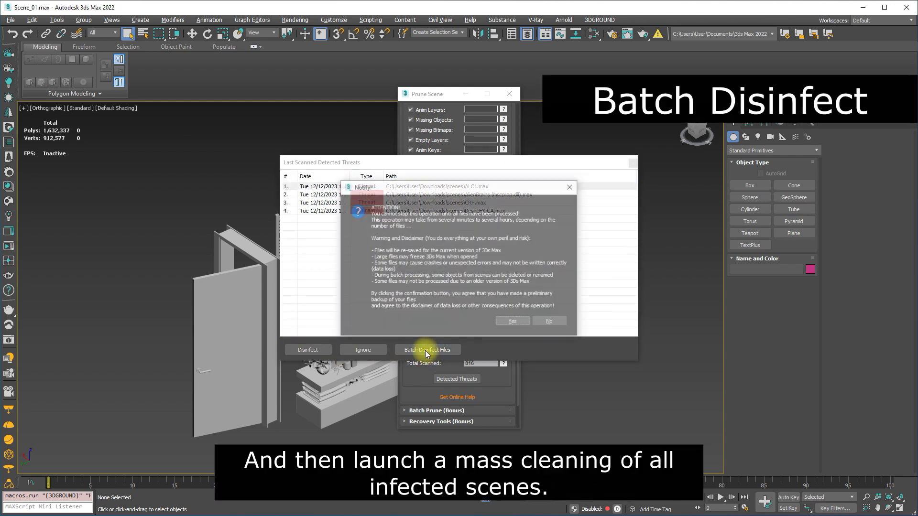
pyautogui.click(509, 323)
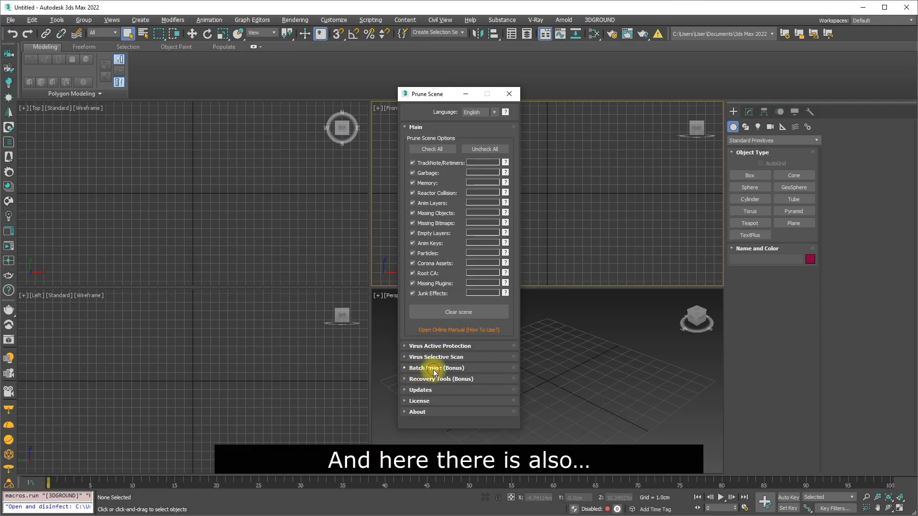
pyautogui.click(430, 371)
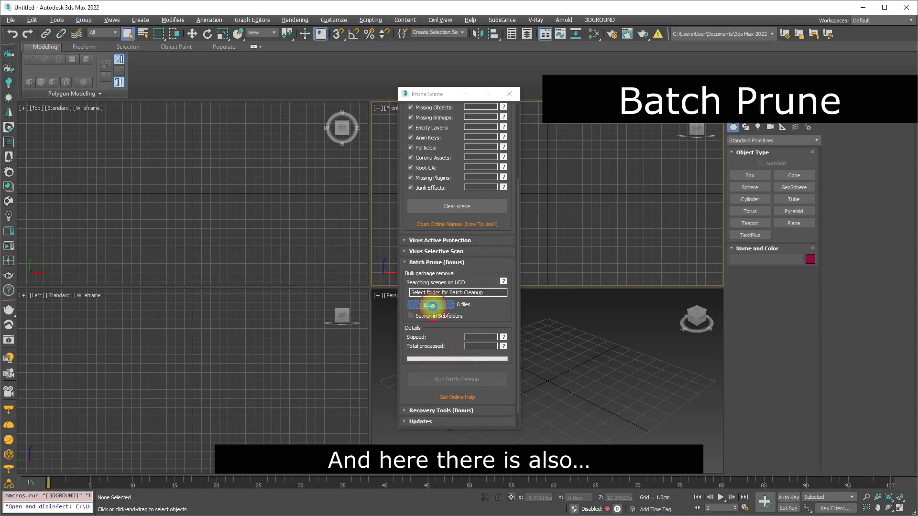
# Step: Batch-clean the 7 scenes in the Downloads\scenes folder and confirm the warning
pyautogui.click(430, 305)
pyautogui.click(643, 410)
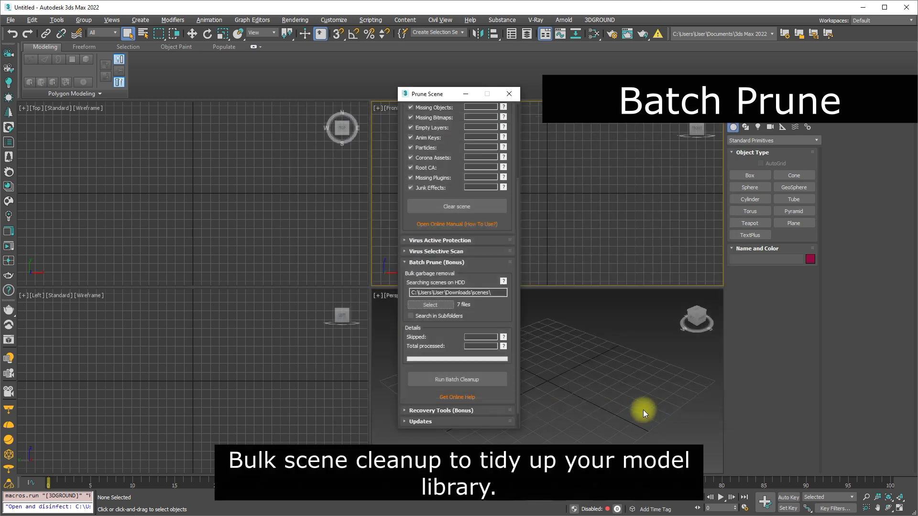
pyautogui.click(454, 379)
pyautogui.click(514, 323)
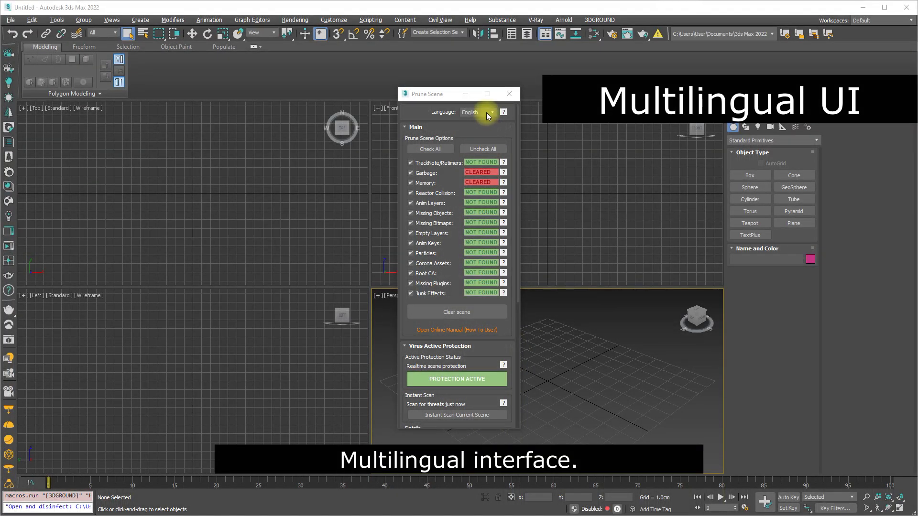
# Step: Switch the interface language through Chinese, Ukrainian and Turkish, then back toward English
pyautogui.click(486, 113)
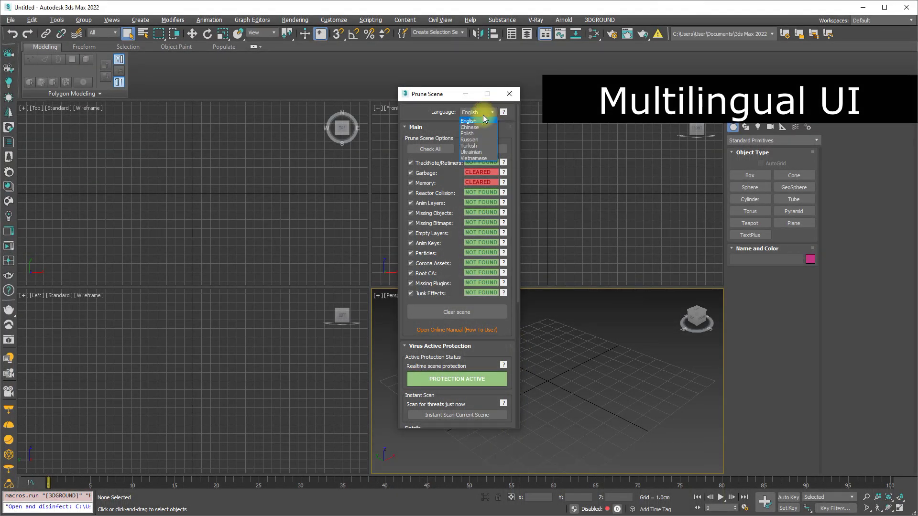
pyautogui.click(476, 129)
pyautogui.click(486, 112)
pyautogui.click(470, 152)
pyautogui.click(487, 112)
pyautogui.click(478, 158)
pyautogui.click(486, 113)
pyautogui.click(471, 146)
pyautogui.click(482, 112)
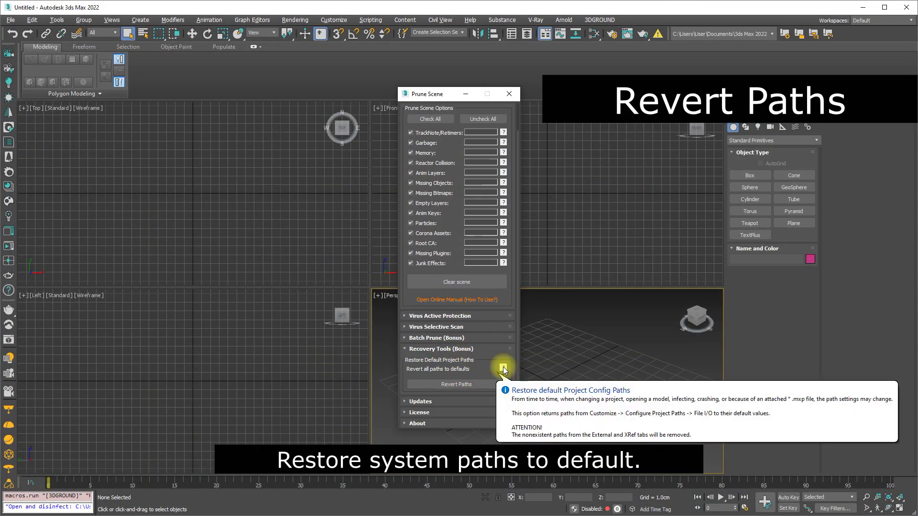
# Step: Revert project paths to defaults and update Prune Scene to version 3.6.0
pyautogui.click(476, 383)
pyautogui.click(467, 279)
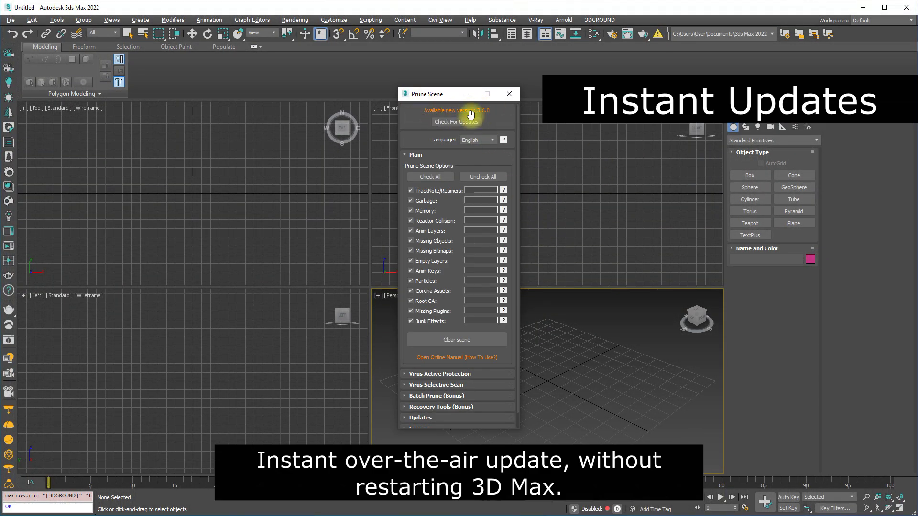
pyautogui.click(460, 122)
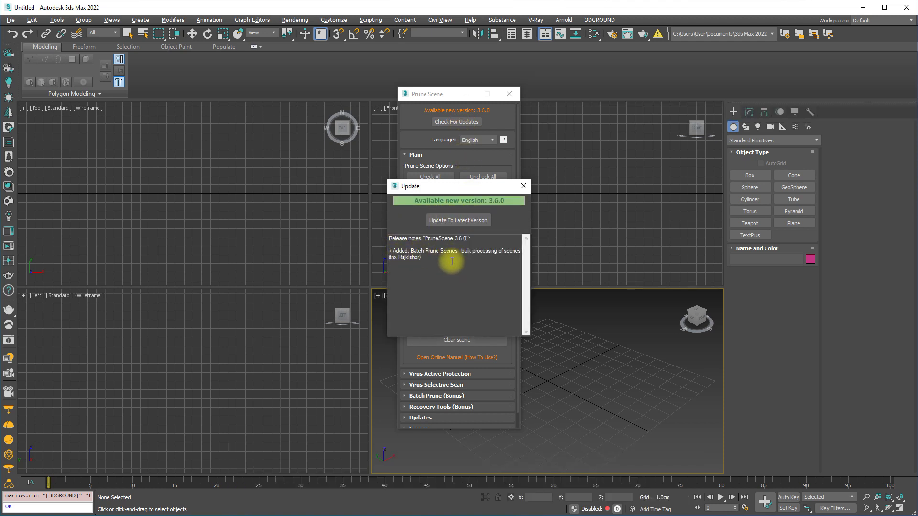
pyautogui.click(458, 220)
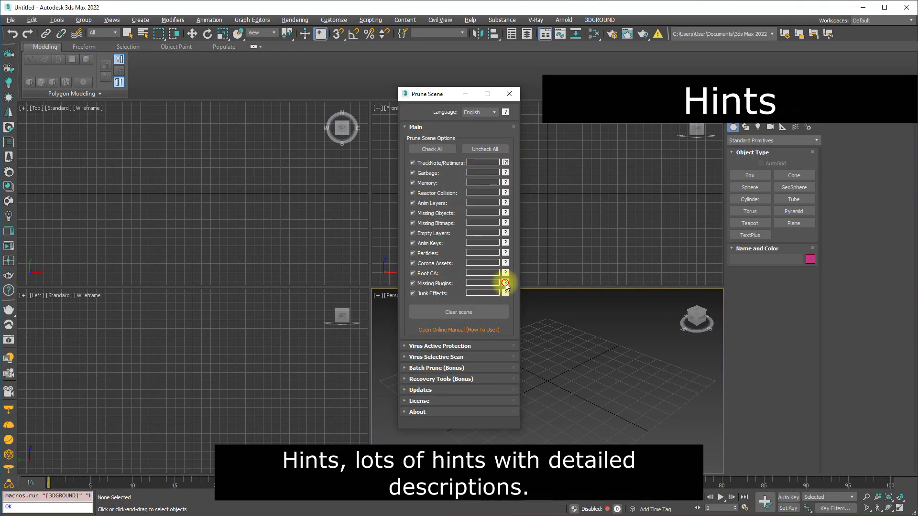
# Step: Browse the Virus Active Protection hints and the online manual's Garbage cleaning section
pyautogui.moveTo(505, 276)
pyautogui.click(502, 345)
pyautogui.scroll(-4, 493, 318)
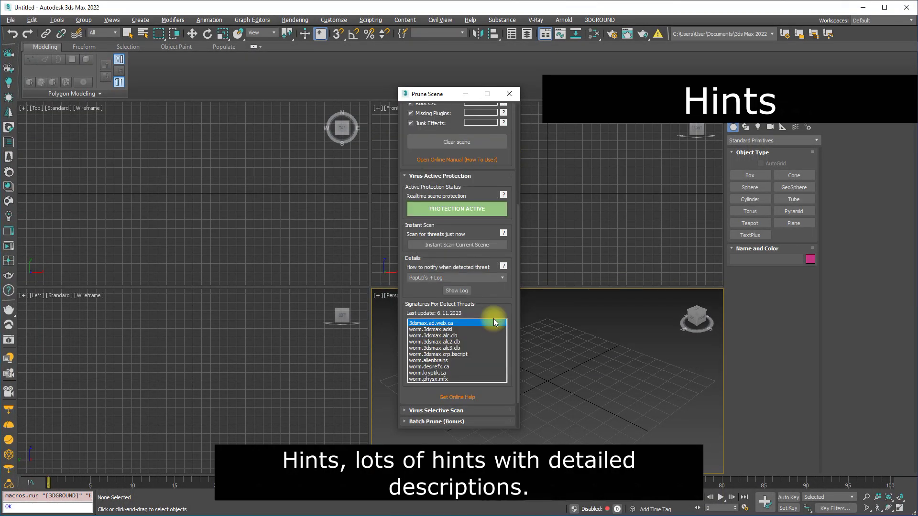
pyautogui.moveTo(503, 168)
pyautogui.moveTo(502, 239)
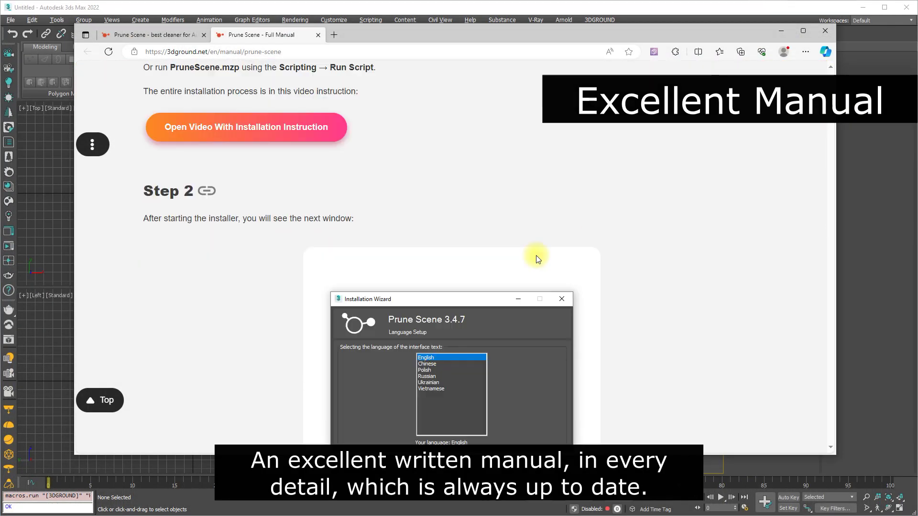
pyautogui.scroll(-15, 535, 255)
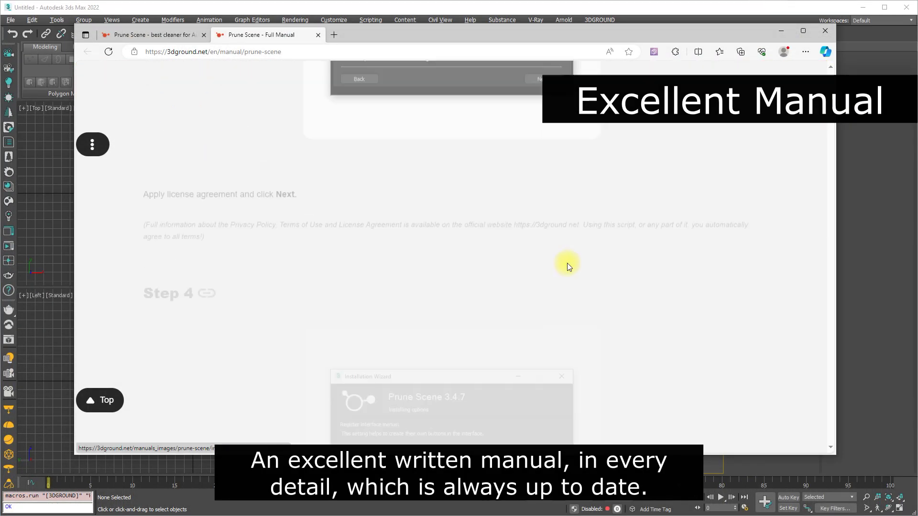
pyautogui.click(93, 144)
pyautogui.click(134, 260)
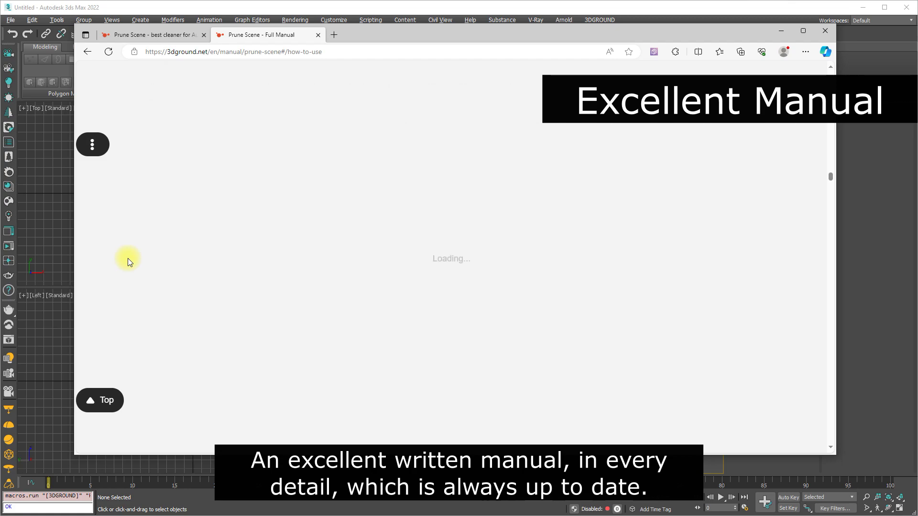
pyautogui.scroll(-15, 701, 198)
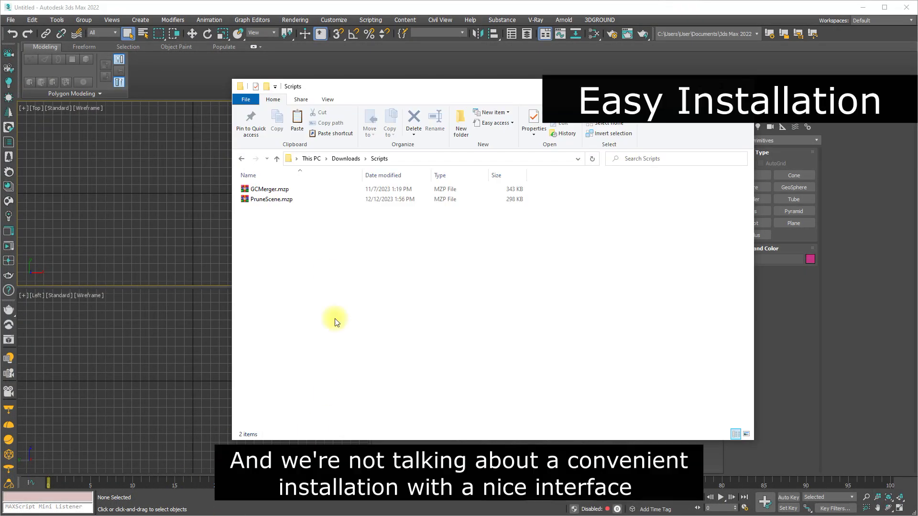
# Step: Install Prune Scene 3.6.1 by dropping PruneScene.mzp into the viewport and completing the wizard
pyautogui.click(271, 200)
pyautogui.moveTo(271, 200); pyautogui.dragTo(130, 381)
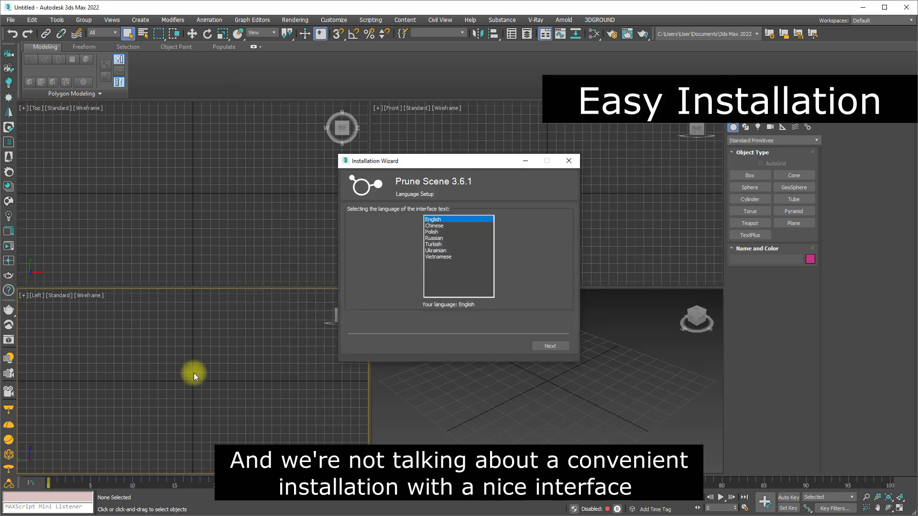
pyautogui.click(550, 346)
pyautogui.click(443, 337)
pyautogui.click(549, 345)
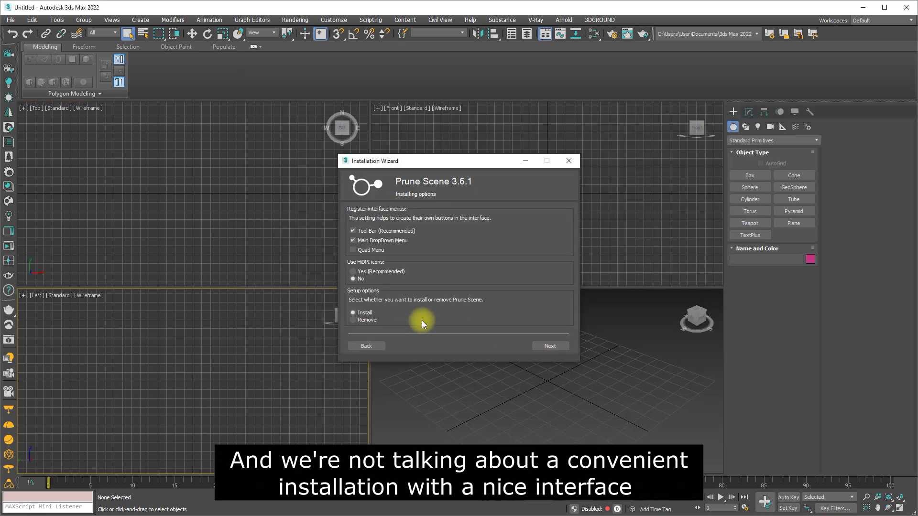
pyautogui.click(554, 347)
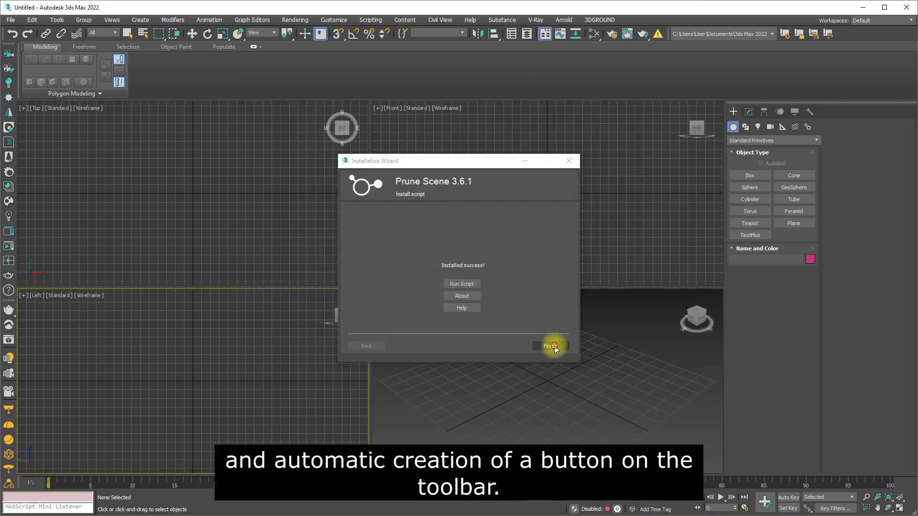
pyautogui.click(552, 346)
# Step: Launch Prune Scene from the toolbar, clear the empty scene, and close the panel
pyautogui.click(658, 34)
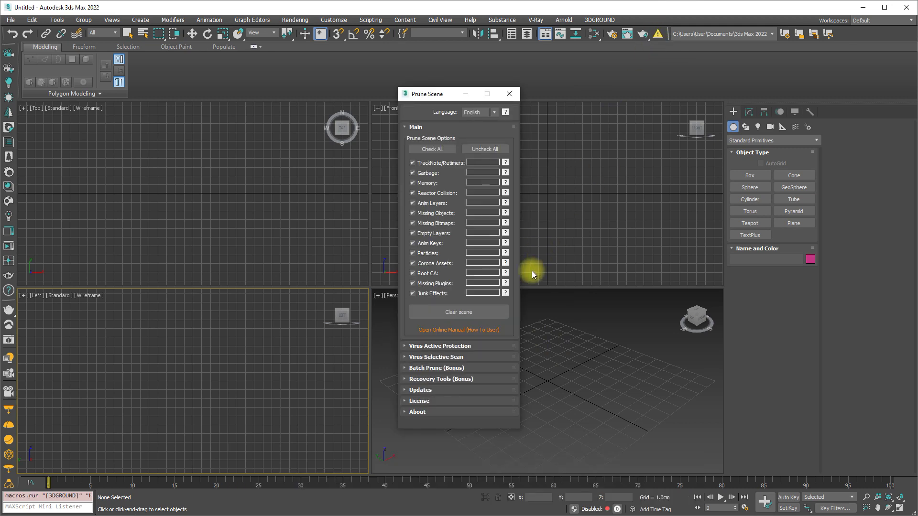
pyautogui.click(485, 310)
pyautogui.click(509, 95)
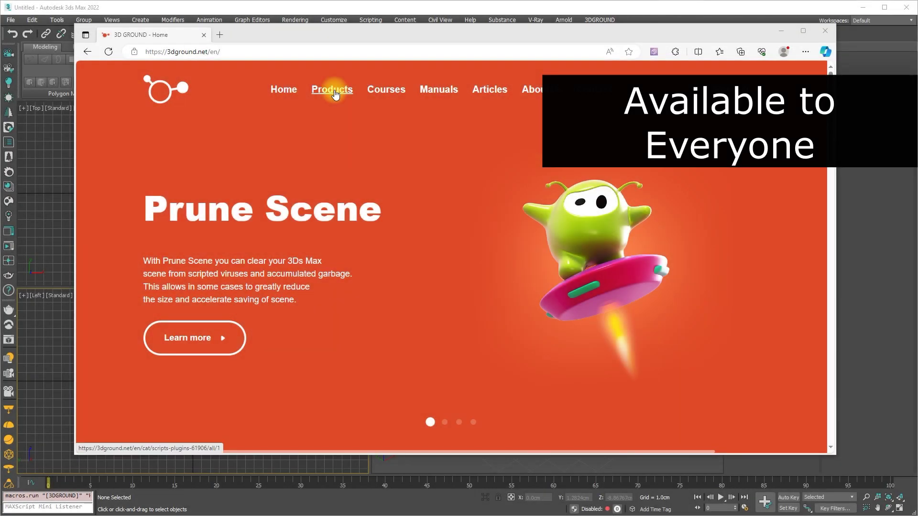
# Step: Download the free shareware PruneScene.mzp from the Prune Scene product page on 3DGround
pyautogui.click(335, 91)
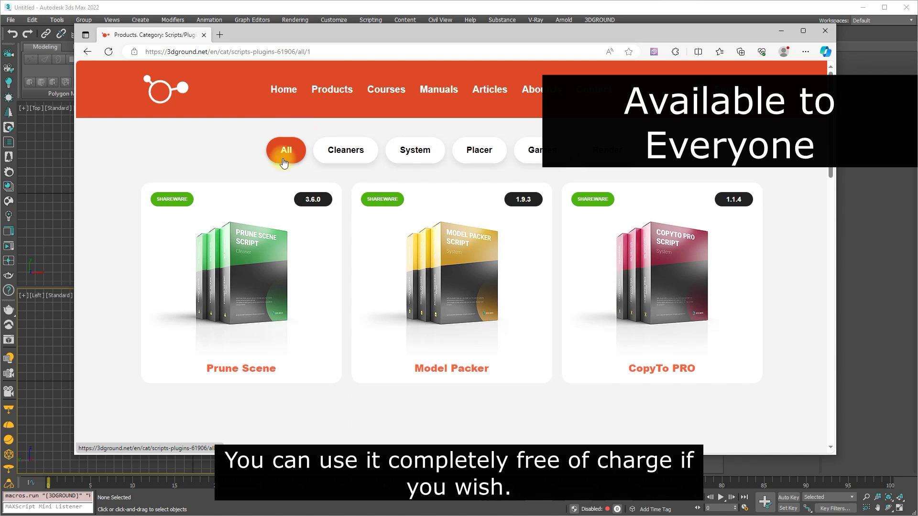
pyautogui.click(258, 277)
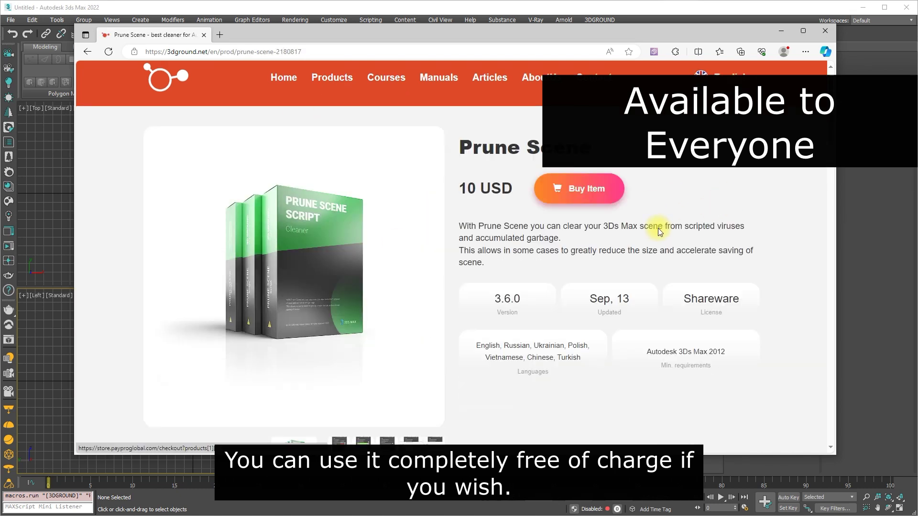
pyautogui.scroll(-3, 621, 239)
pyautogui.click(529, 283)
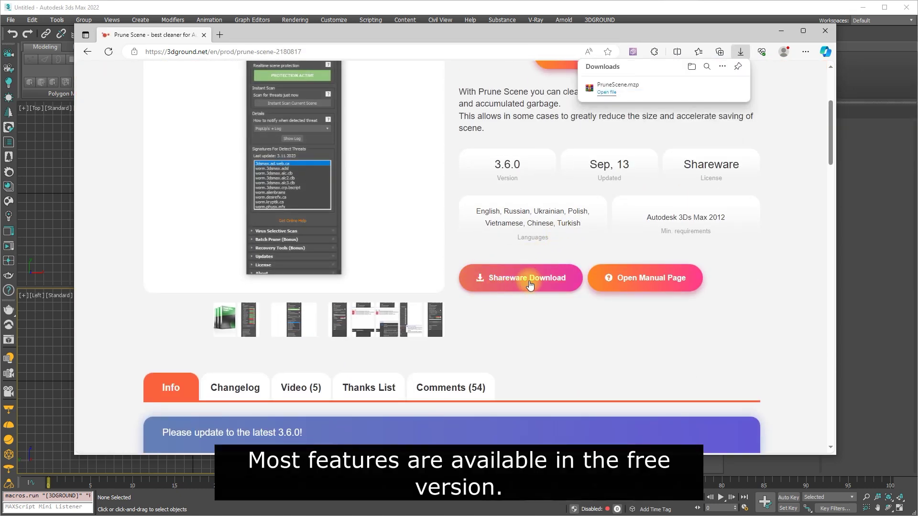
# Step: Review the Prune Scene license terms, then launch Prune Scene in 3ds Max
pyautogui.moveTo(830, 116); pyautogui.dragTo(815, 355)
pyautogui.scroll(2, 814, 355)
pyautogui.moveTo(162, 312); pyautogui.dragTo(459, 375)
pyautogui.click(595, 343)
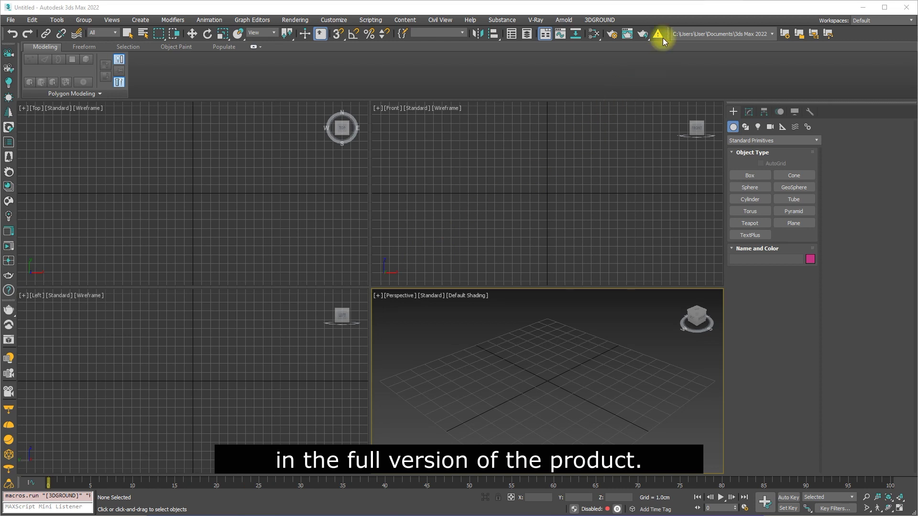
pyautogui.click(661, 38)
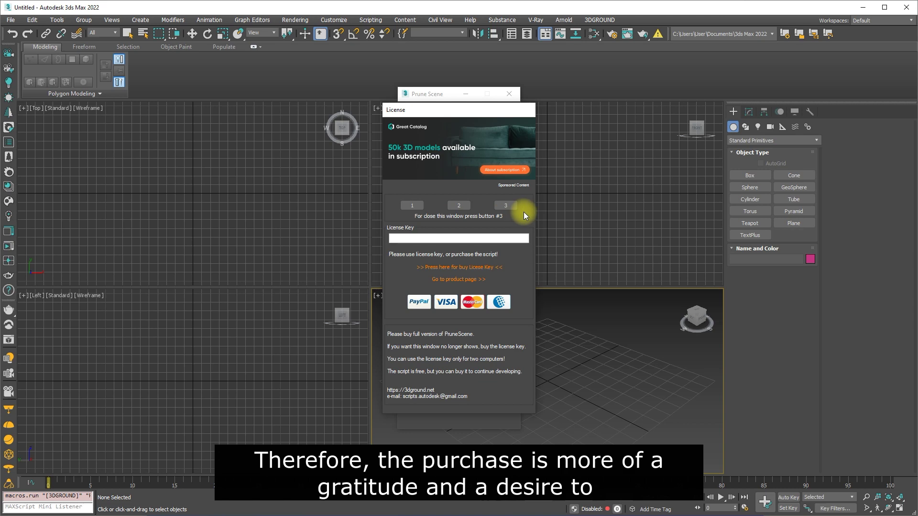
# Step: Dismiss the License reminder to reveal the Prune Scene main panel with all cleanup options checked
pyautogui.click(513, 205)
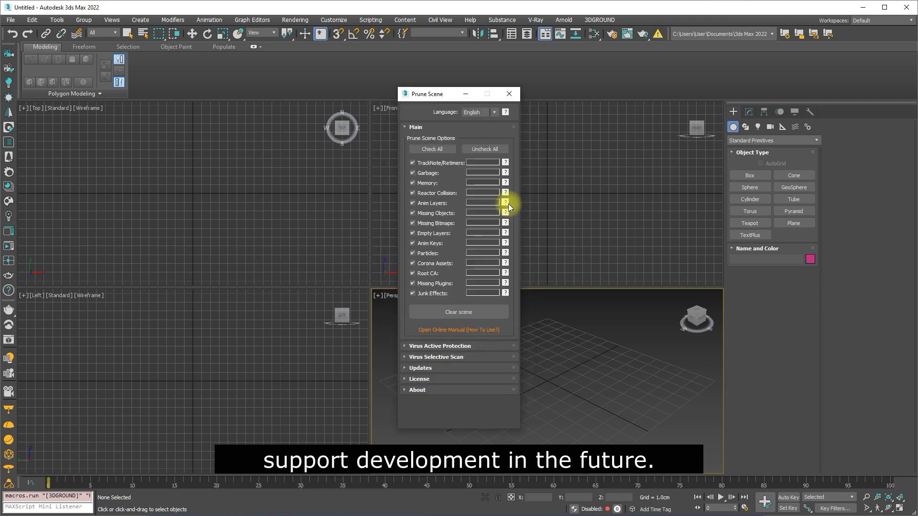